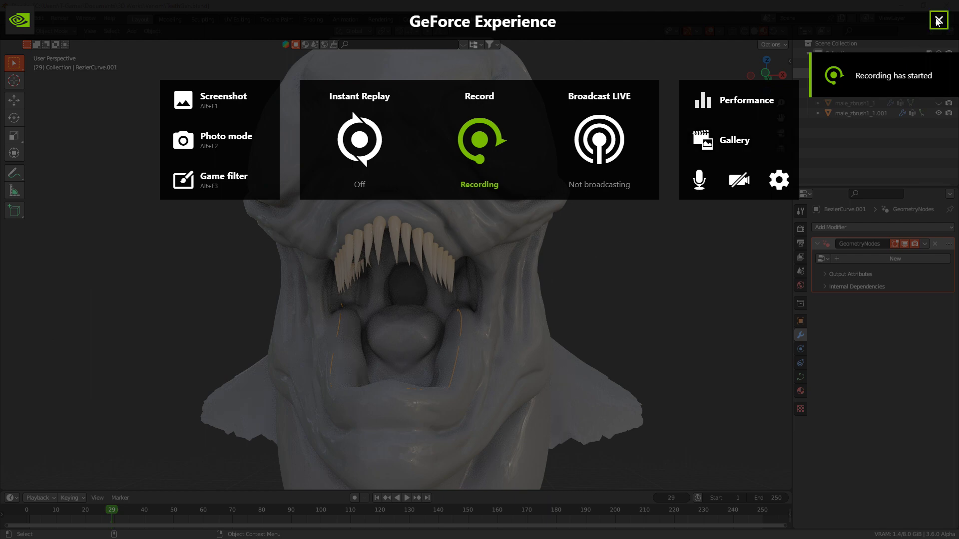
Delete the old BezierCurve.001 points and draw a new freehand curve along the lower gum
click(937, 21)
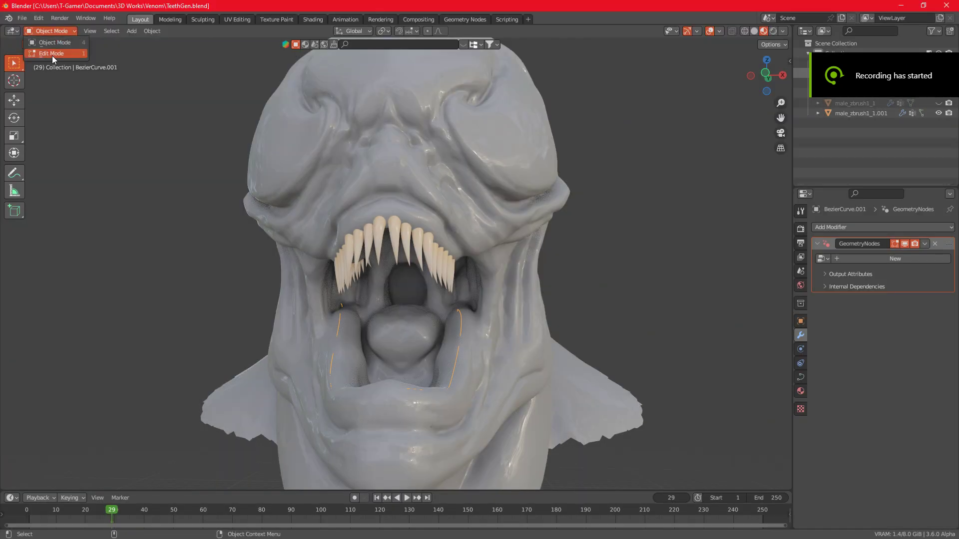
click(52, 55)
key(x)
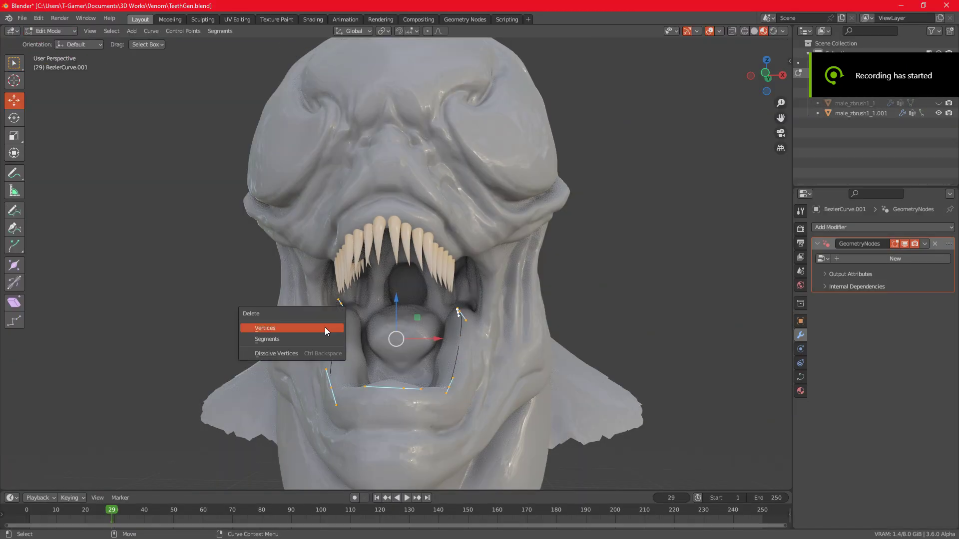
click(325, 328)
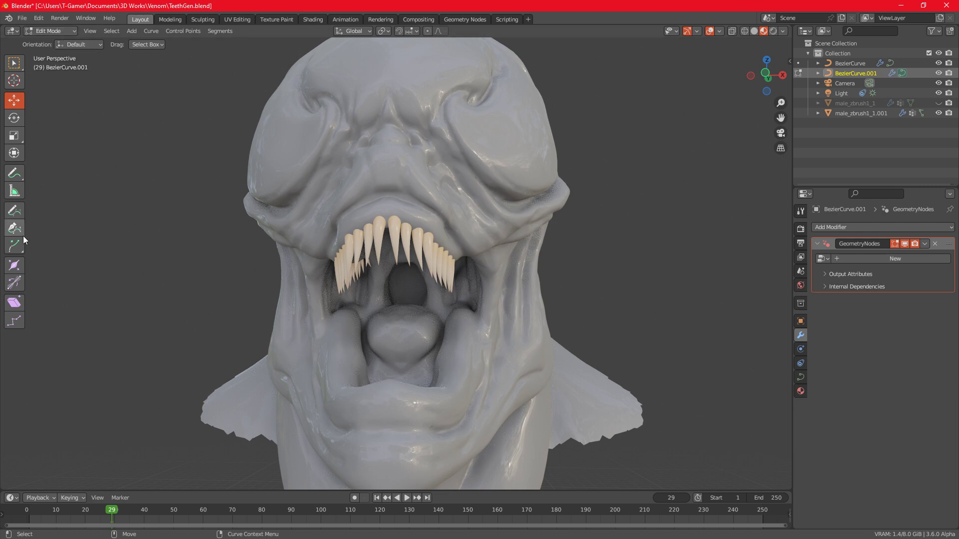
click(14, 211)
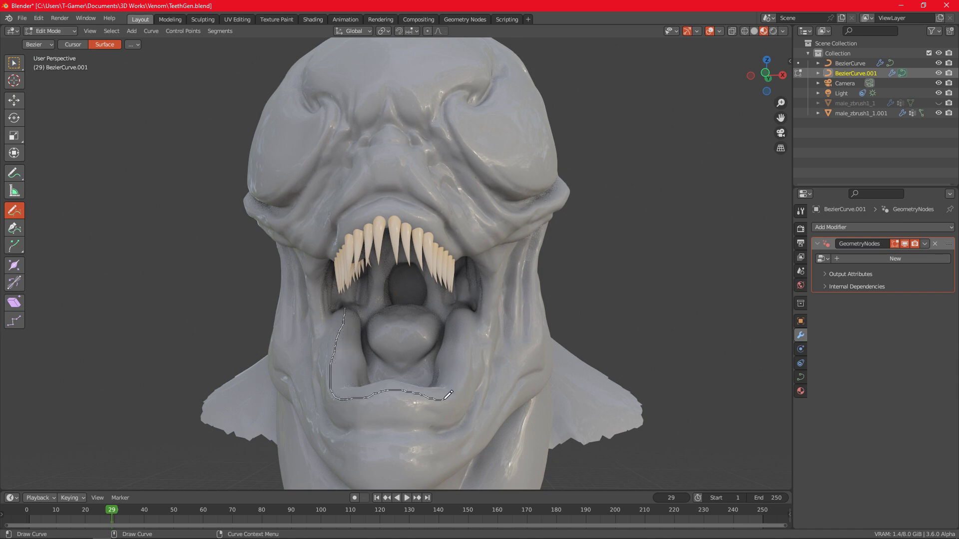
drag(469, 299, 470, 301)
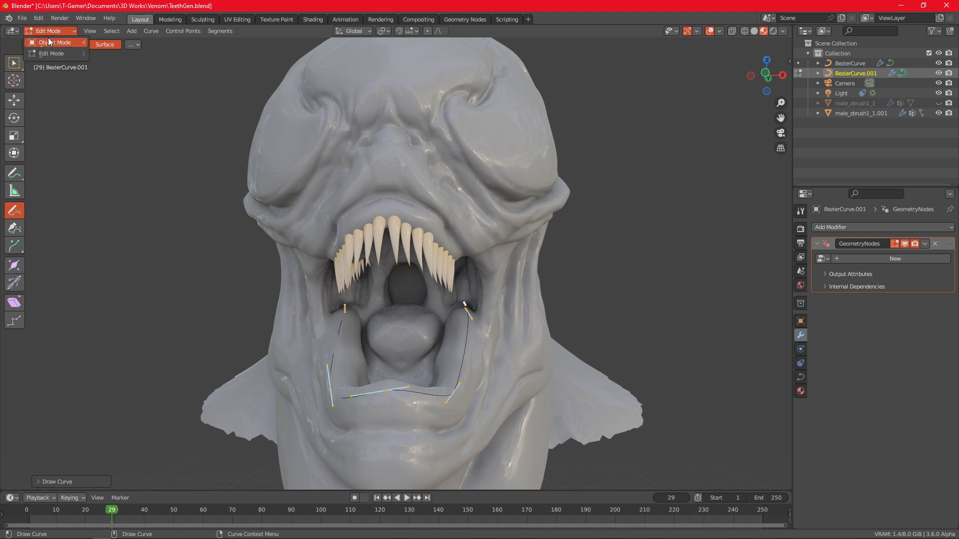
Replace BezierCurve.001's old modifier with a TeethGen Geometry Nodes modifier using the head mesh as Surface Object
click(50, 44)
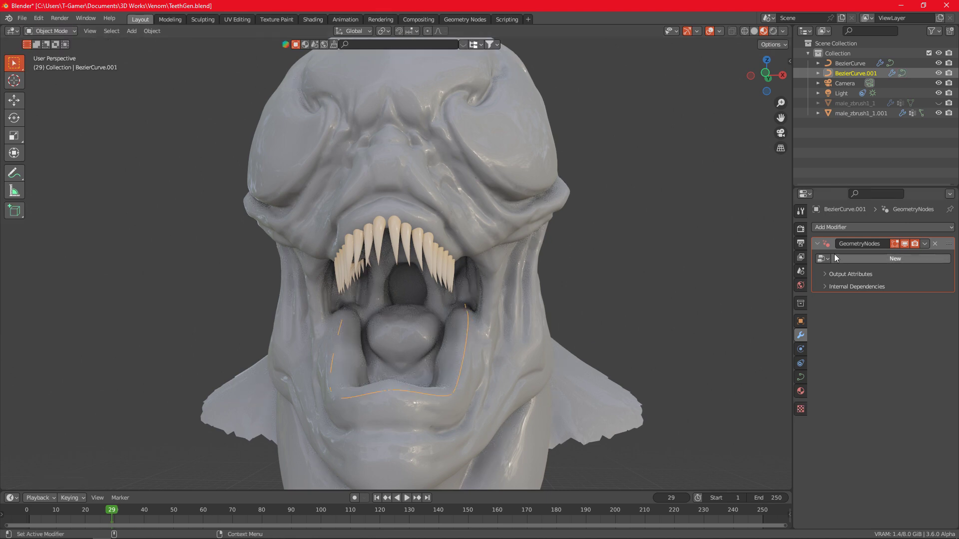
click(935, 244)
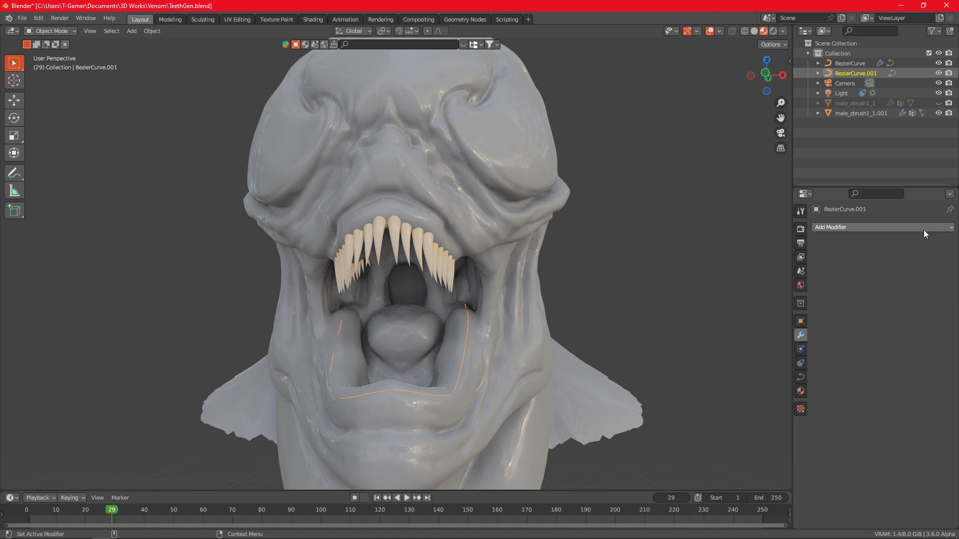
click(849, 227)
click(787, 309)
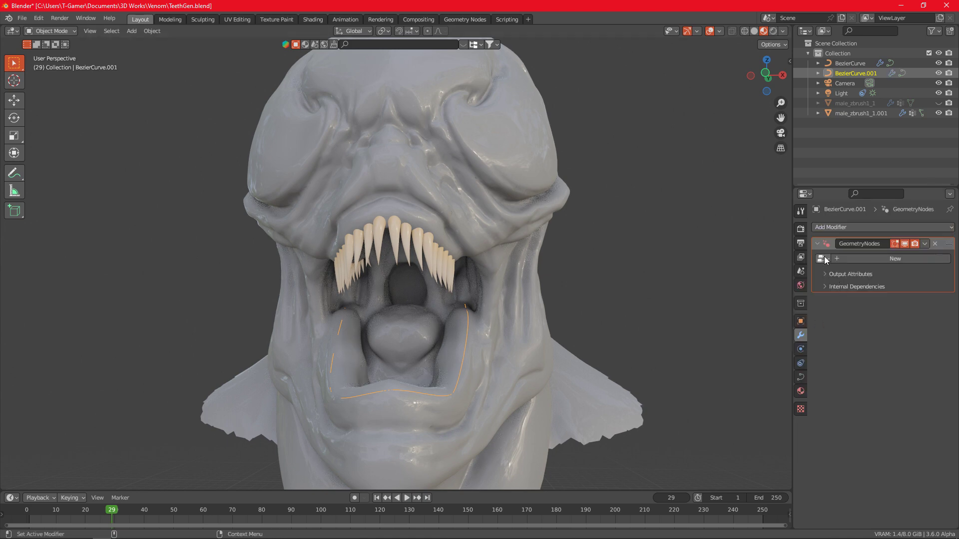
click(822, 259)
click(832, 295)
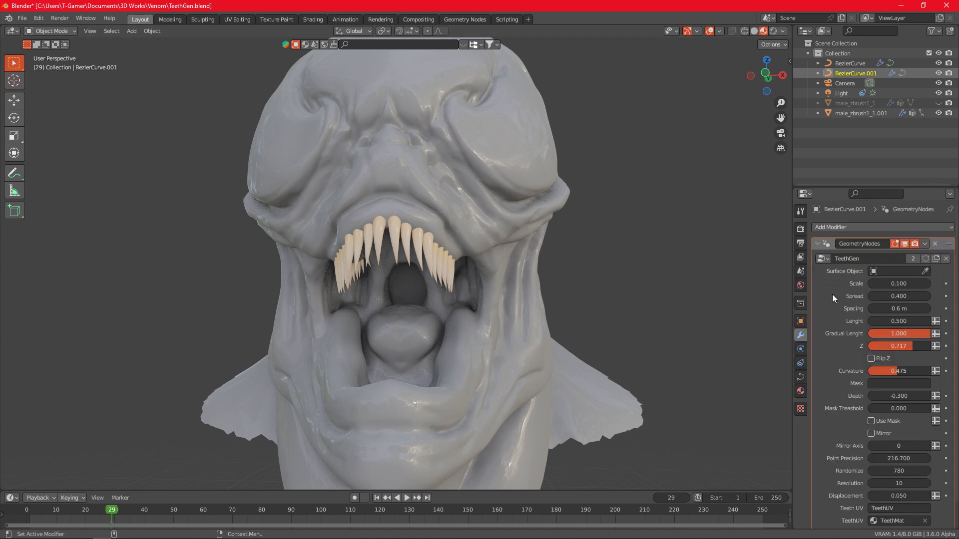
click(444, 197)
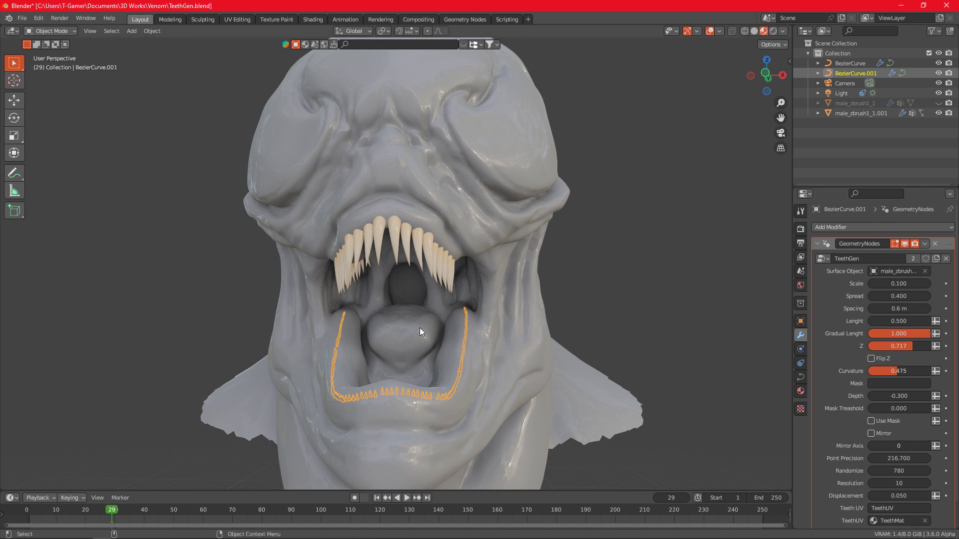
Lengthen the lower teeth to Lenght 2.980 and space them farther apart
scroll(419, 328, up, 3)
mouse_move(415, 332)
middle_down()
mouse_move(433, 312)
mouse_move(484, 292)
middle_up()
mouse_move(887, 318)
mouse_down()
mouse_move(954, 321)
mouse_move(897, 320)
mouse_move(924, 296)
mouse_up()
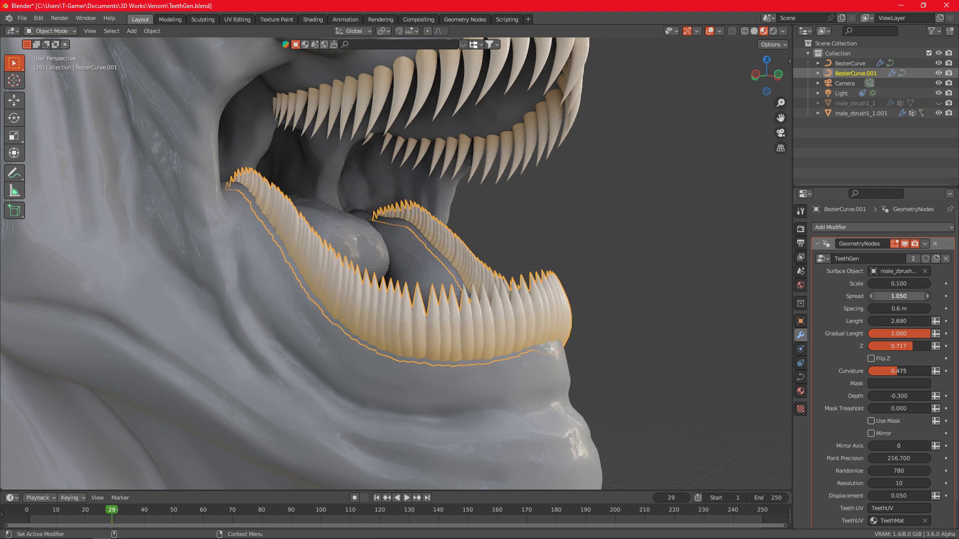
mouse_move(895, 309)
mouse_down()
mouse_move(949, 309)
mouse_move(899, 308)
mouse_up()
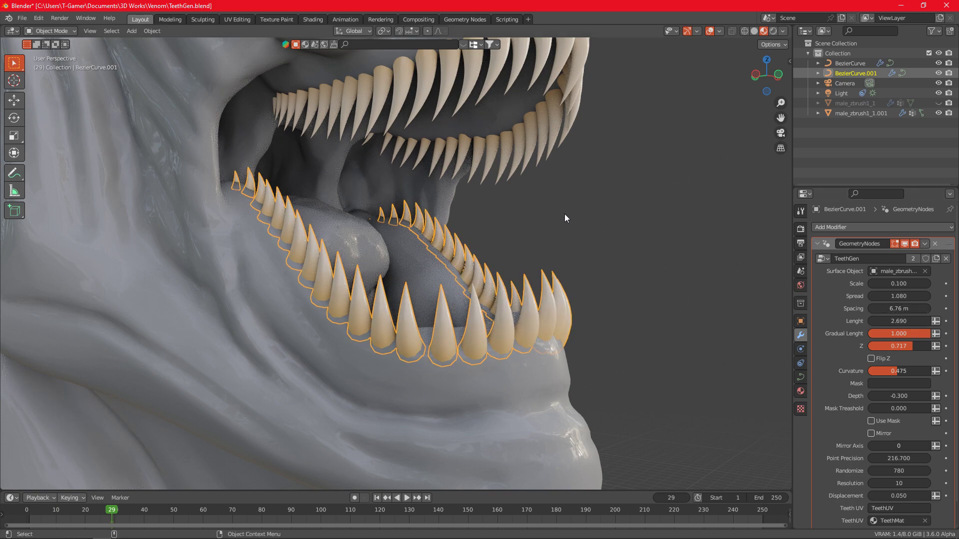
mouse_move(601, 241)
middle_down()
mouse_move(625, 267)
mouse_move(731, 279)
middle_up()
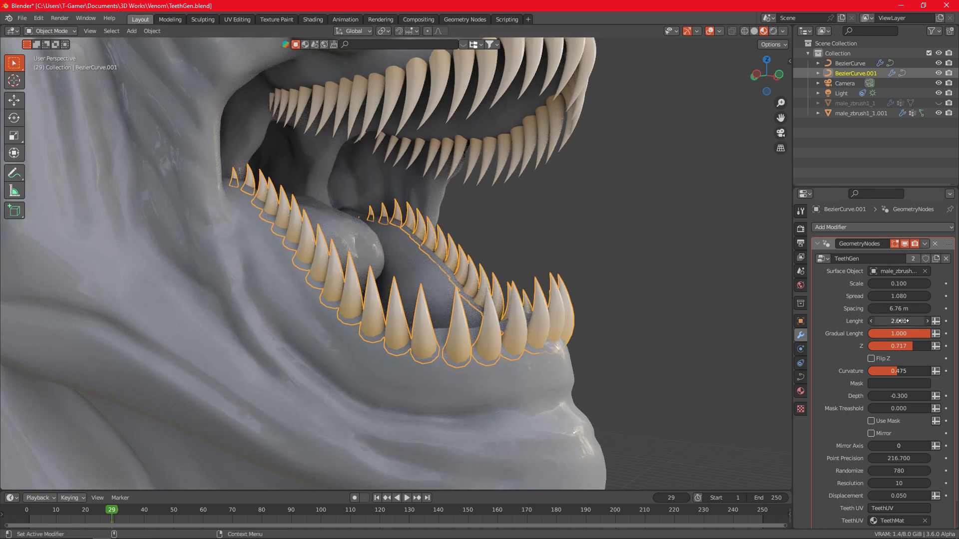
drag(901, 321, 924, 321)
middle_drag(790, 306, 661, 289)
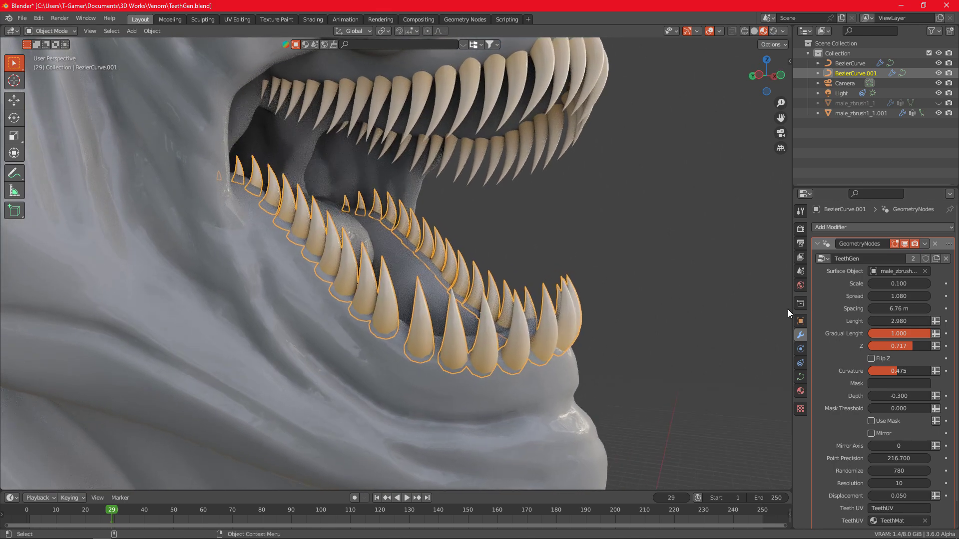
Adjust the lower teeth's taper, curvature and Z height, ending at Z 0.740
mouse_move(918, 334)
mouse_down()
mouse_move(879, 334)
mouse_move(929, 334)
mouse_up()
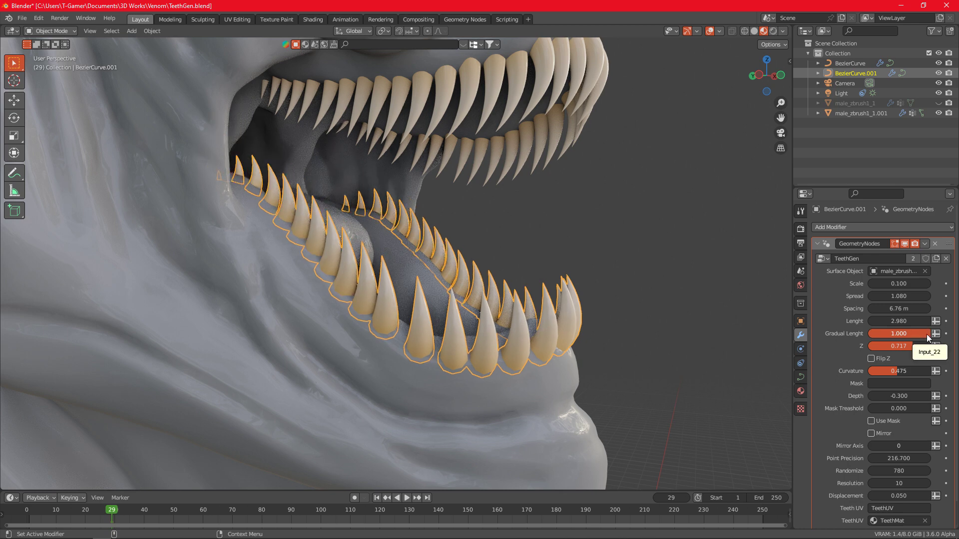
mouse_move(892, 371)
mouse_down()
mouse_move(929, 372)
mouse_move(871, 371)
mouse_up()
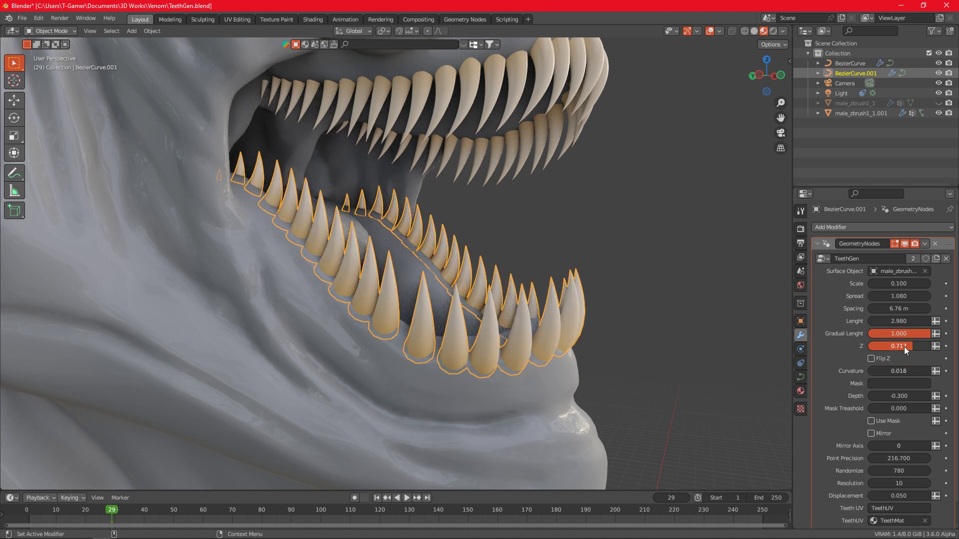
mouse_move(913, 346)
mouse_down()
mouse_move(930, 346)
mouse_move(915, 347)
mouse_up()
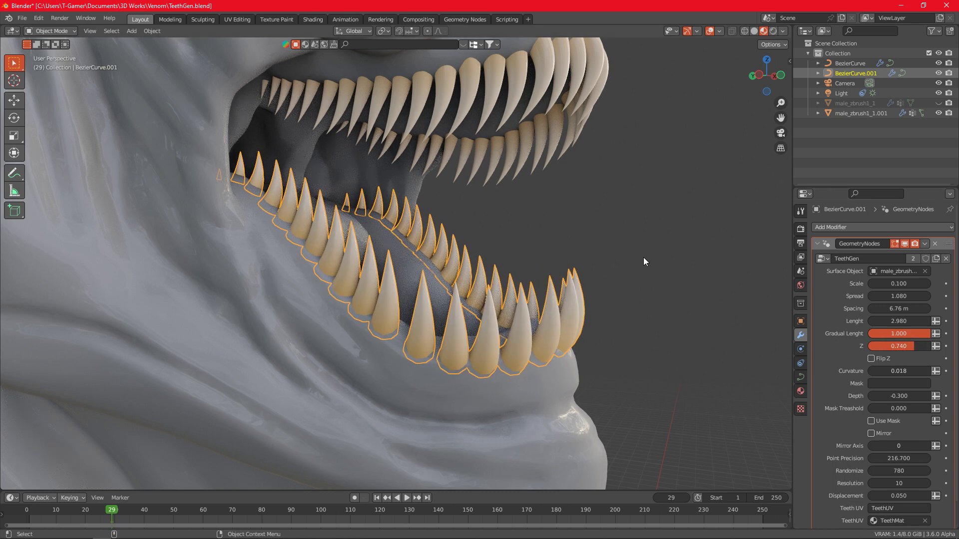
scroll(502, 146, down, 3)
click(492, 133)
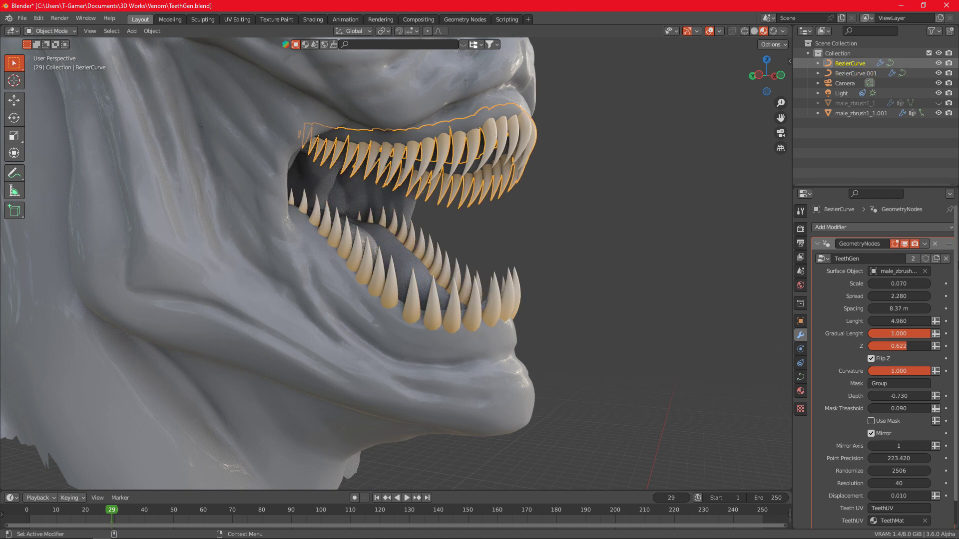
Swap the upper BezierCurve's modifier for a new TeethGen Geometry Nodes setup on the head mesh
click(935, 243)
click(879, 228)
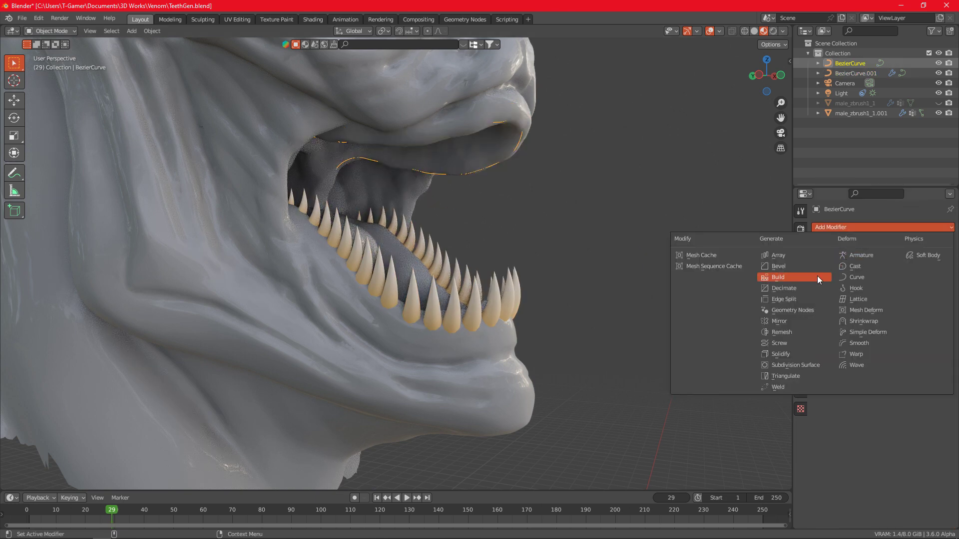
click(789, 311)
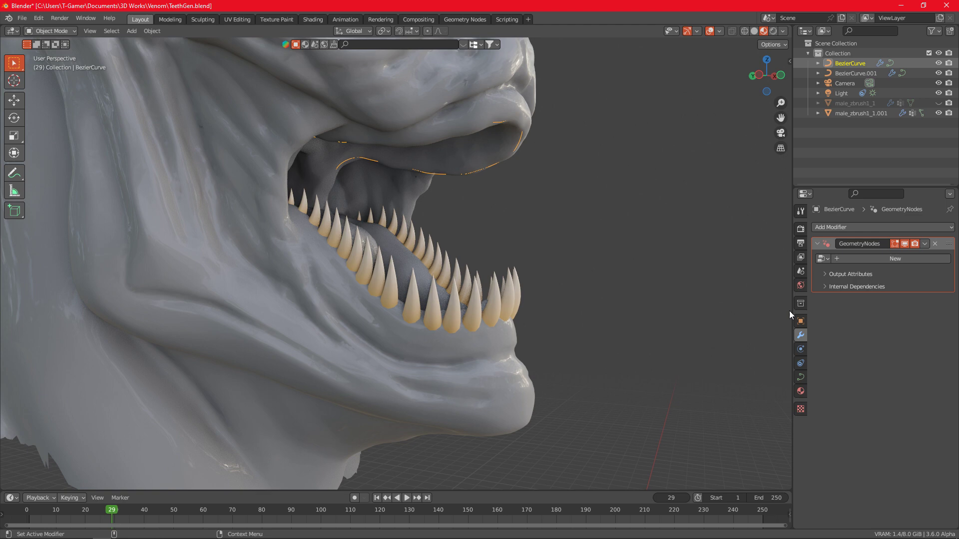
click(823, 259)
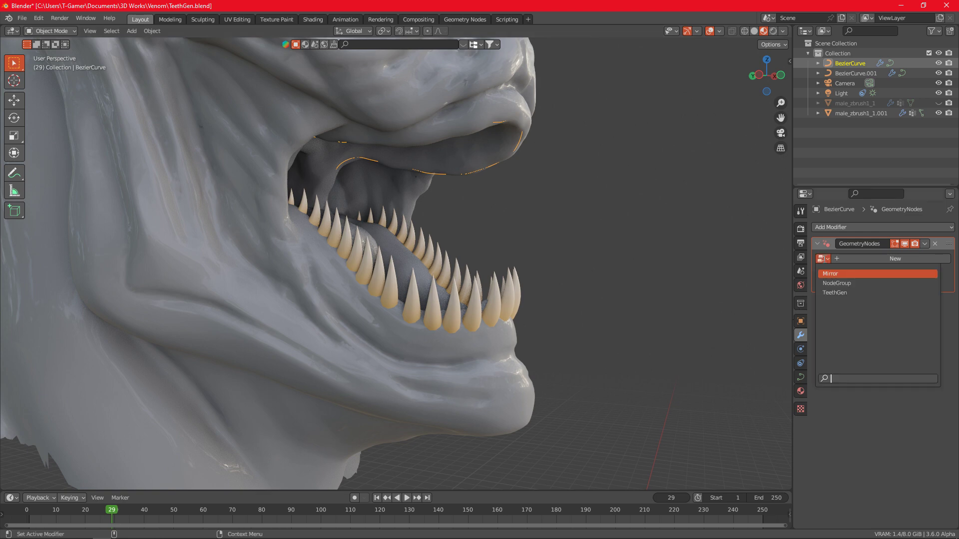
click(830, 292)
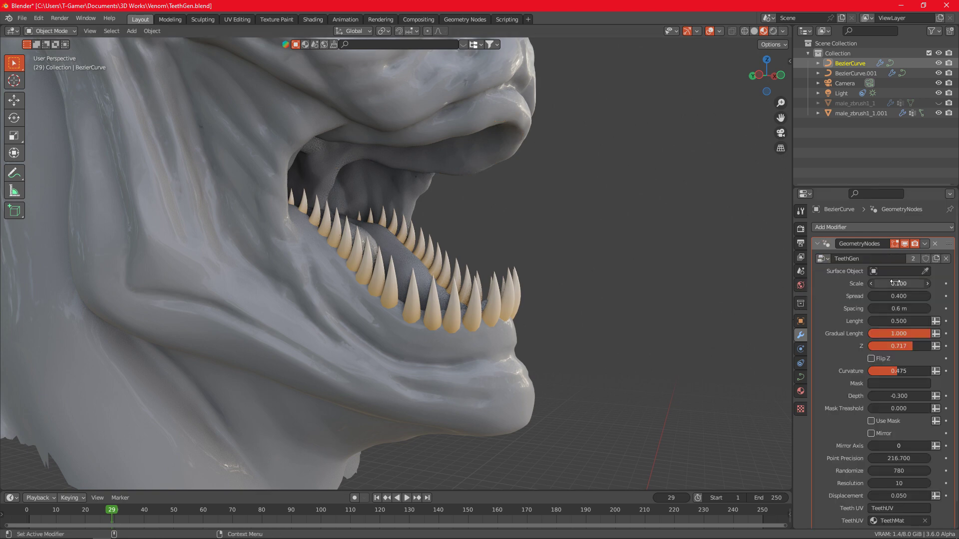
click(448, 96)
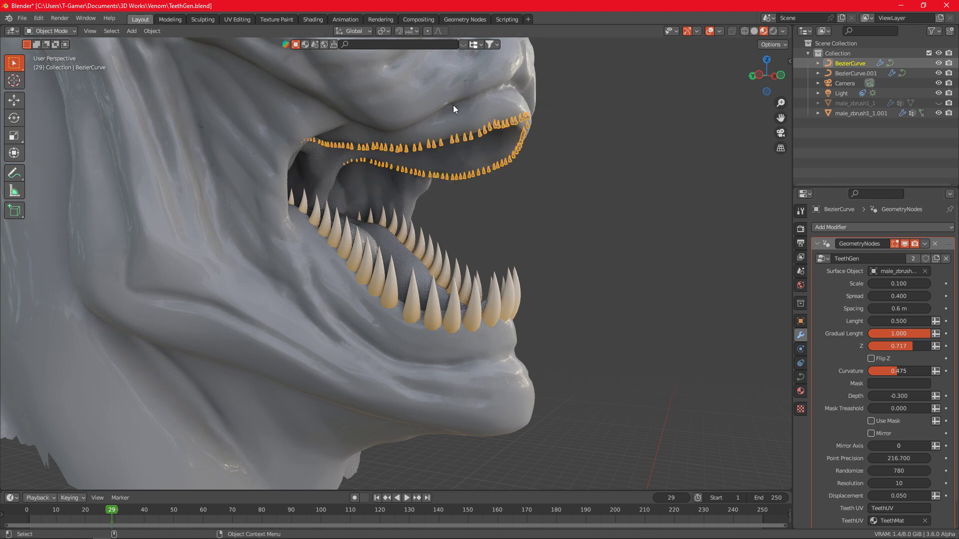
middle_drag(453, 105, 492, 271)
Lengthen the upper teeth, enable Flip Z and raise their Spread
scroll(469, 226, up, 4)
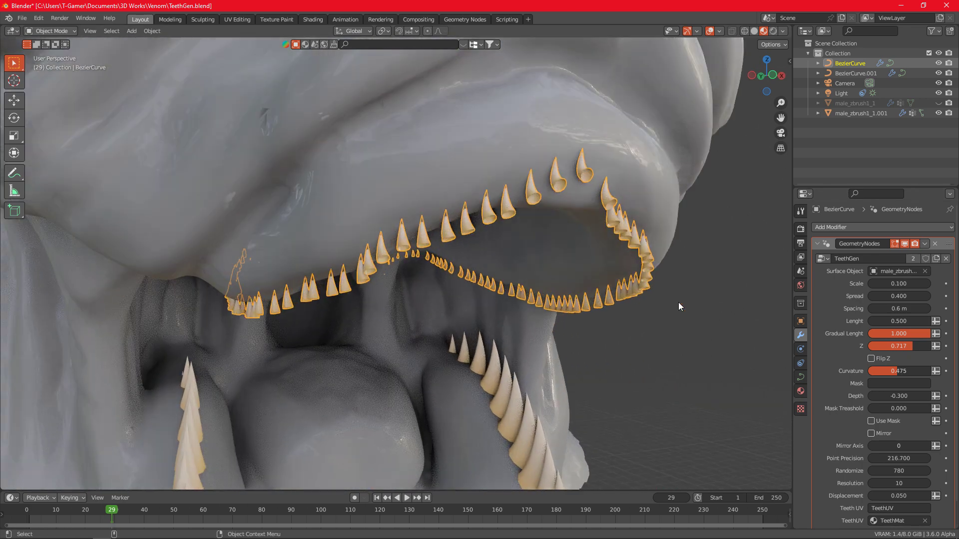
mouse_move(894, 323)
mouse_down()
mouse_move(921, 323)
mouse_move(895, 321)
mouse_up()
click(871, 358)
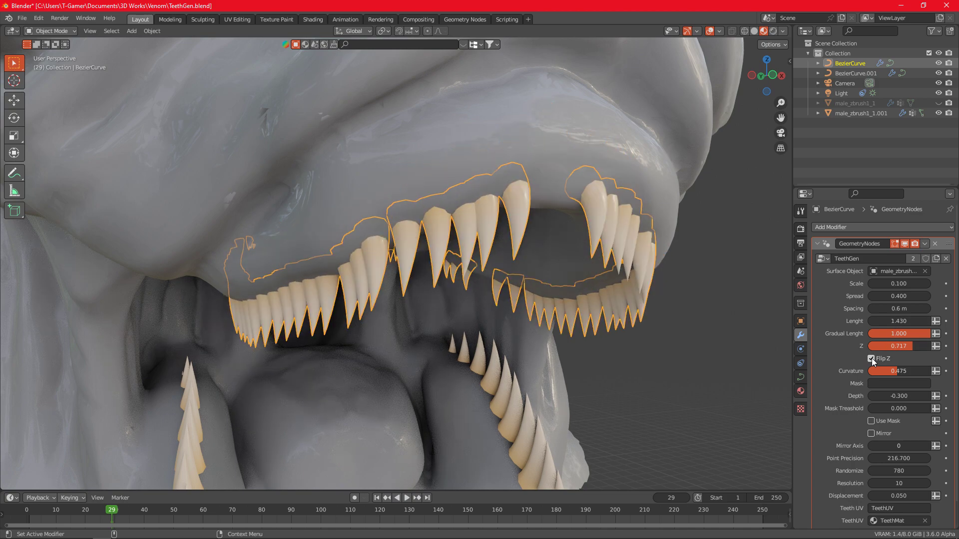
mouse_move(654, 321)
middle_down()
mouse_move(665, 318)
mouse_move(646, 316)
middle_up()
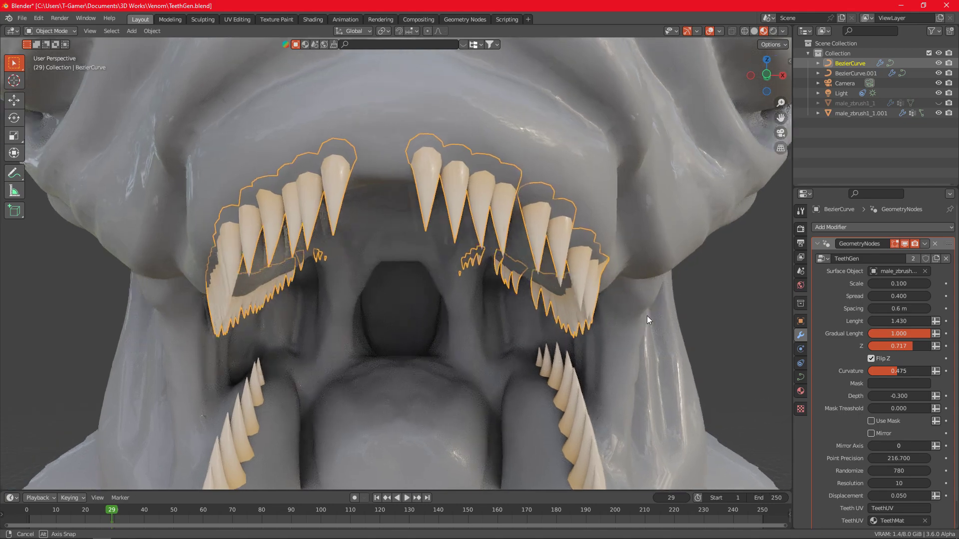
drag(899, 296, 919, 296)
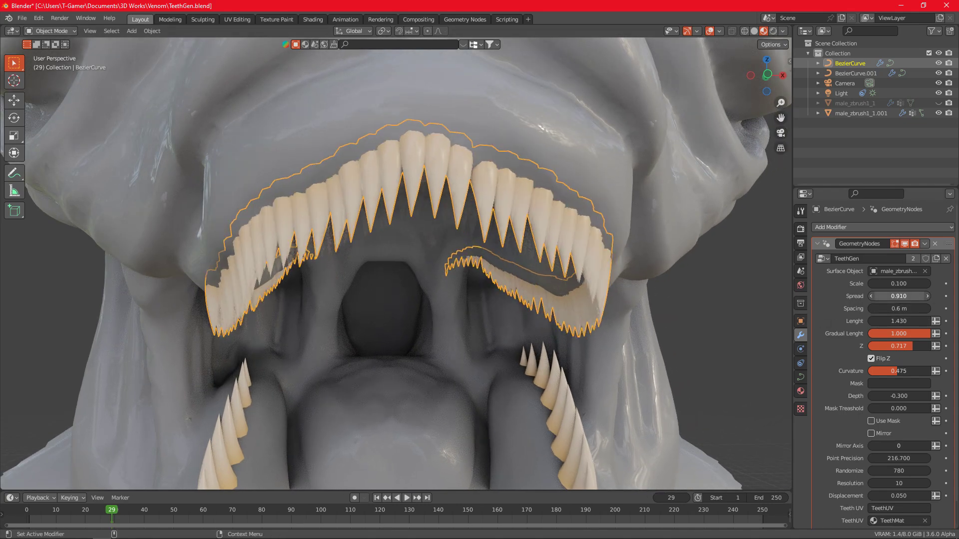
mouse_move(485, 225)
middle_down()
mouse_move(526, 263)
mouse_move(606, 266)
middle_up()
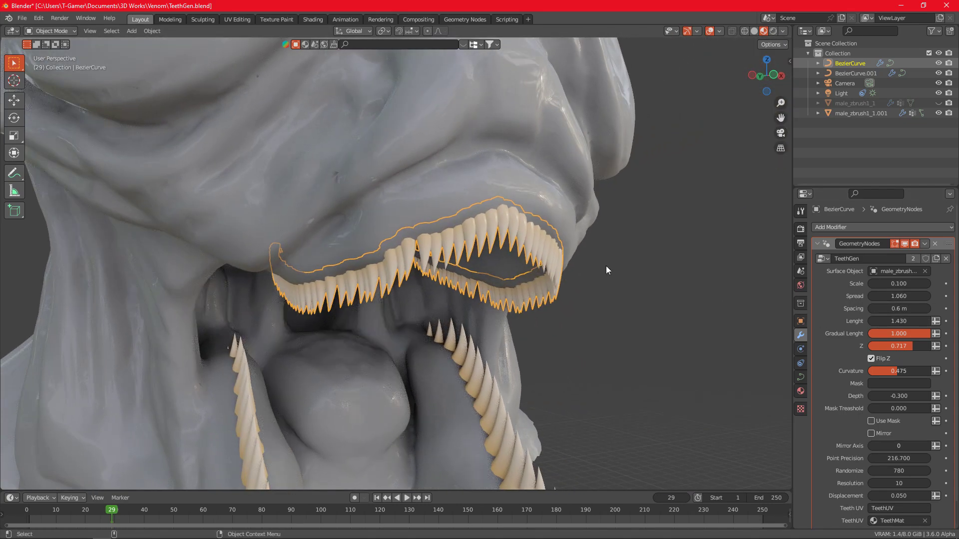
Hide viewport overlays and set the upper fangs to Lenght 2.610 and Spacing 5.01 m
click(710, 33)
drag(892, 308, 892, 304)
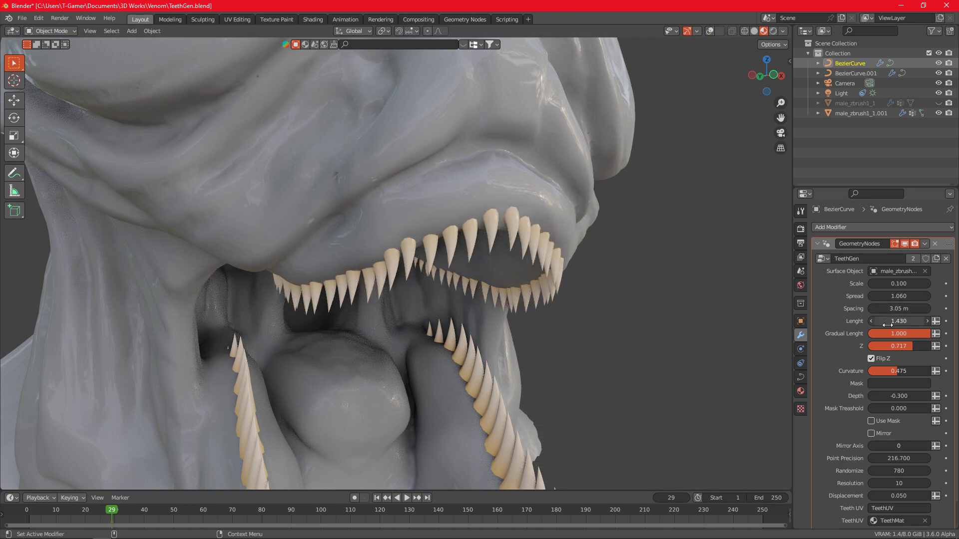
mouse_move(899, 321)
mouse_down()
mouse_move(898, 278)
mouse_move(890, 284)
mouse_up()
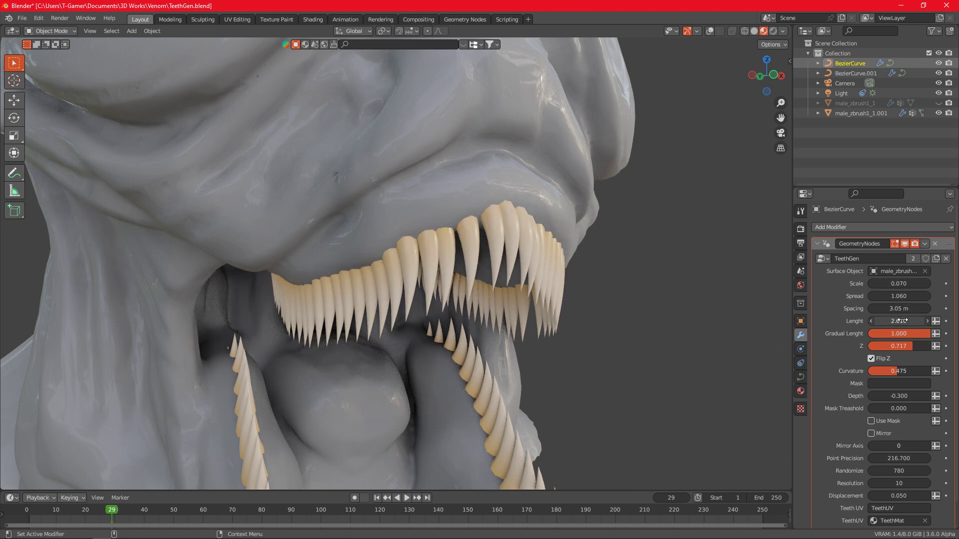
drag(899, 308, 929, 308)
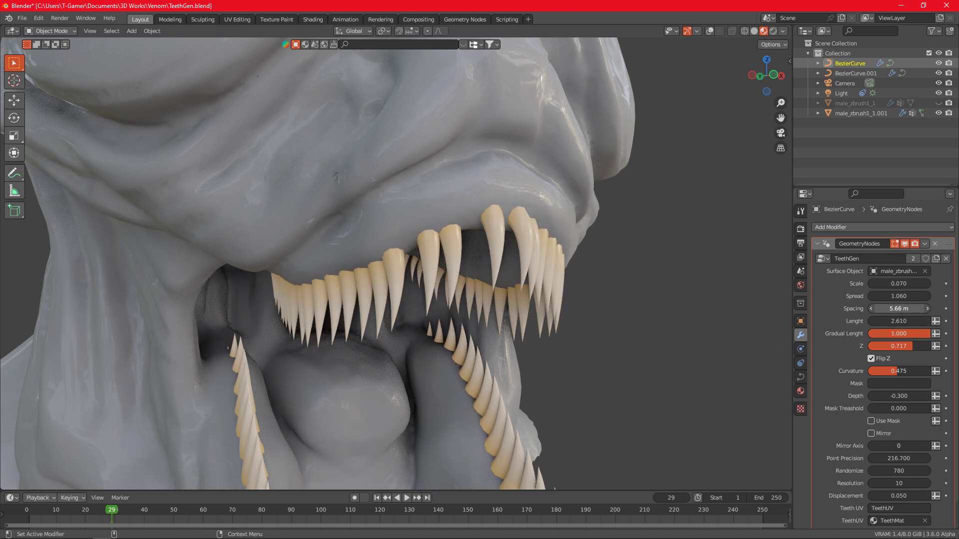
middle_drag(557, 256, 424, 265)
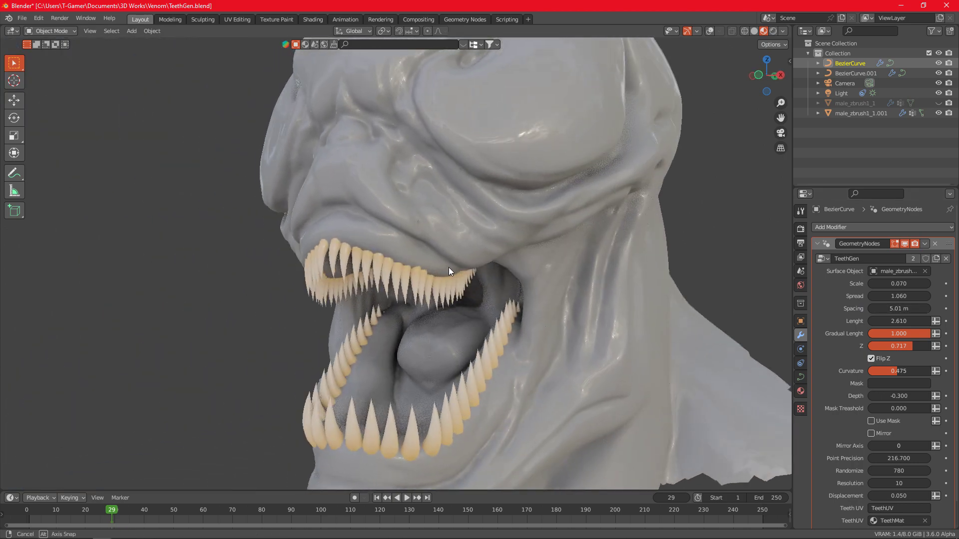
Enlarge the upper fangs to Scale 0.100, Spread 1.470, Spacing 7.03 m, Lenght 3.540
scroll(422, 269, up, 2)
scroll(422, 268, up, 3)
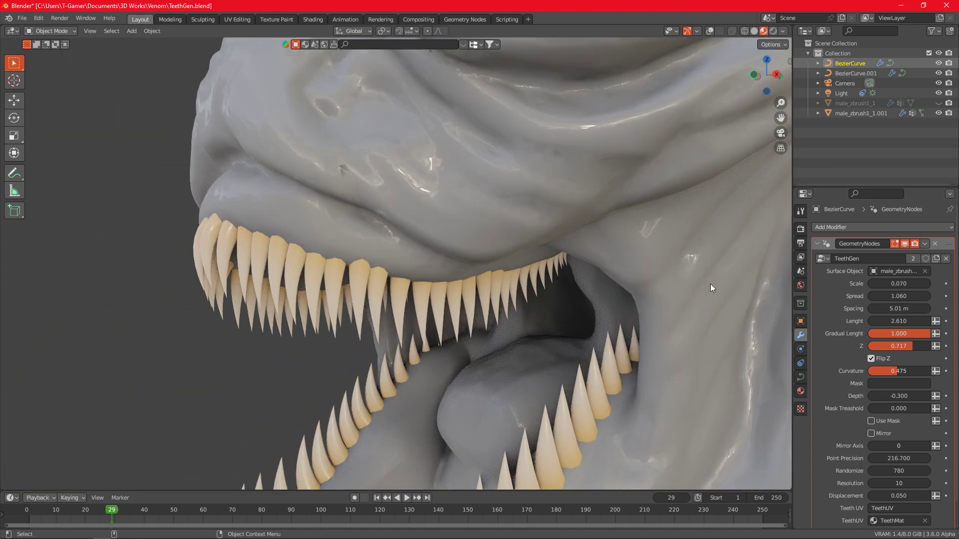
mouse_move(899, 283)
mouse_down()
mouse_move(919, 284)
mouse_move(879, 284)
mouse_move(902, 284)
mouse_up()
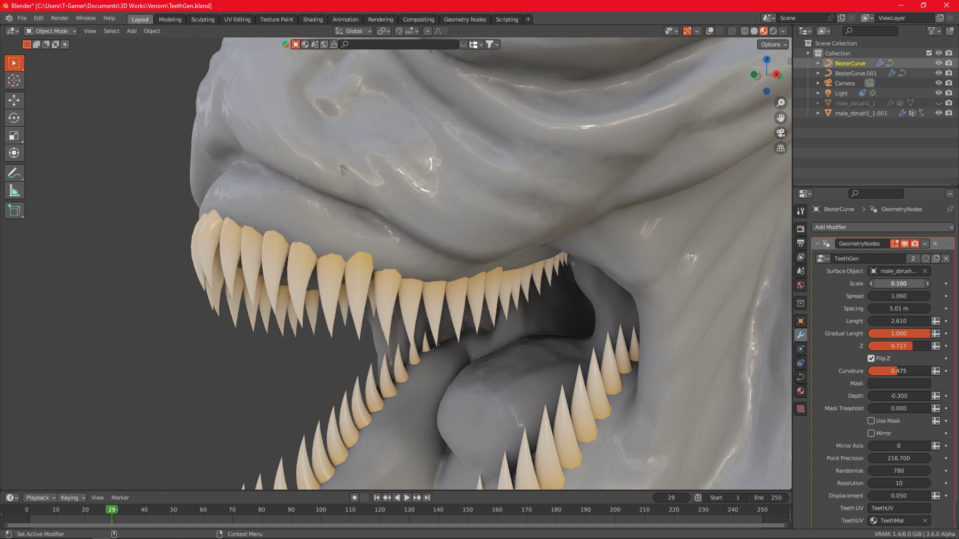
mouse_move(784, 294)
middle_down()
mouse_move(539, 271)
mouse_move(547, 273)
middle_up()
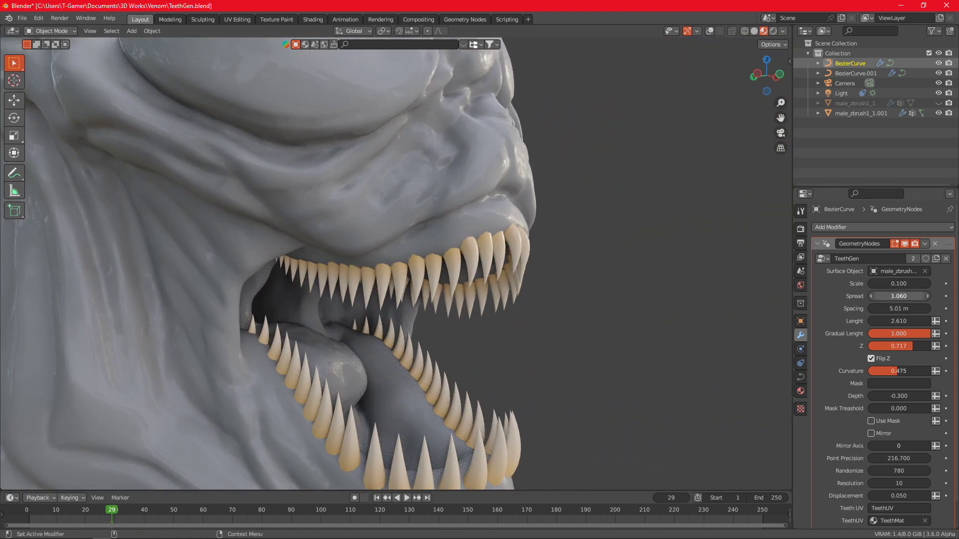
mouse_move(899, 296)
mouse_down()
mouse_move(919, 296)
mouse_move(890, 297)
mouse_move(909, 321)
mouse_move(893, 321)
mouse_move(919, 309)
mouse_up()
mouse_move(572, 295)
middle_down()
mouse_move(572, 313)
mouse_move(514, 316)
mouse_move(458, 308)
mouse_move(480, 309)
mouse_move(445, 270)
mouse_move(427, 287)
middle_up()
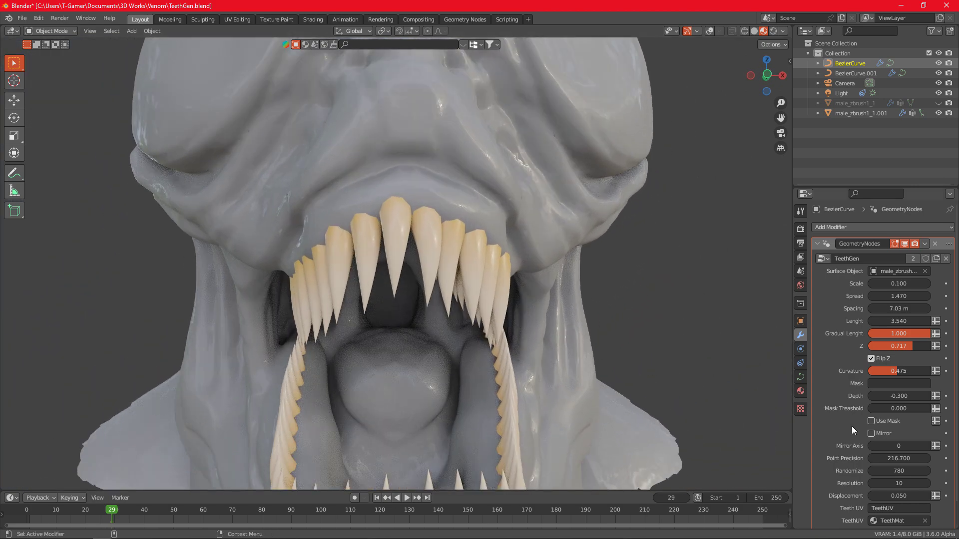
Enable Mirror on the upper fangs, raise Spread to 6.630 and lower Scale to 0.070
click(872, 433)
mouse_move(484, 290)
middle_down()
mouse_move(464, 287)
mouse_move(571, 292)
mouse_move(379, 271)
mouse_move(448, 271)
mouse_move(459, 328)
mouse_move(486, 329)
mouse_move(475, 280)
mouse_move(439, 229)
mouse_move(396, 249)
mouse_move(410, 253)
middle_up()
scroll(448, 270, down, 5)
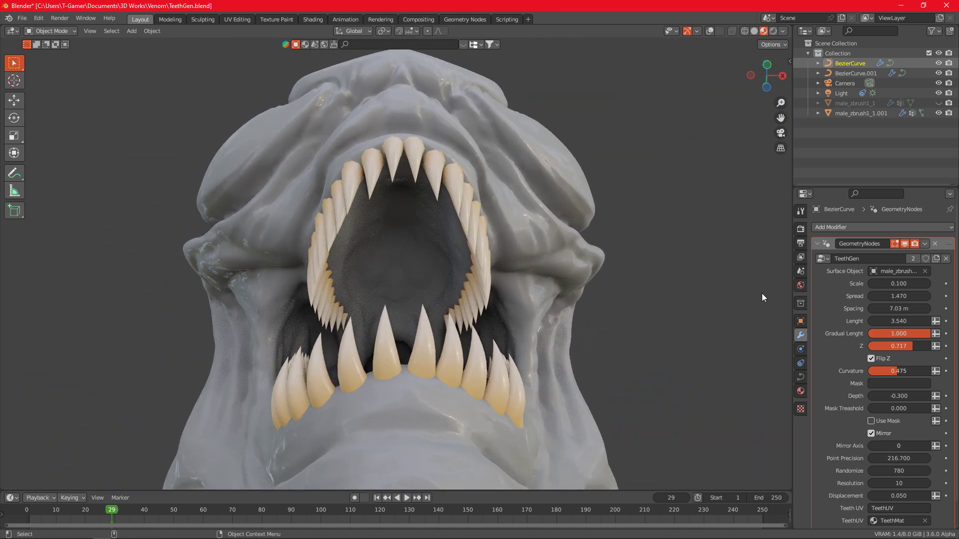
drag(884, 299, 930, 299)
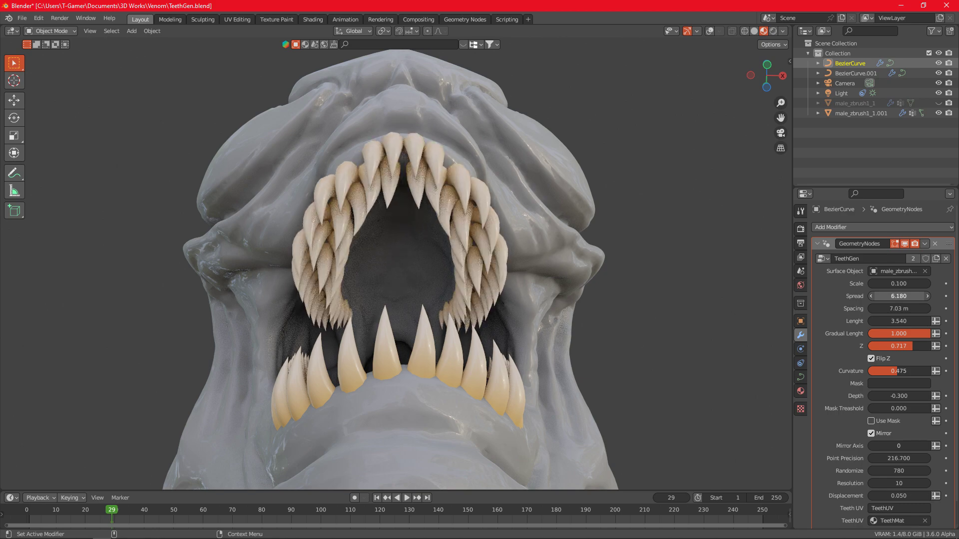
mouse_move(481, 225)
middle_down()
mouse_move(539, 289)
mouse_move(573, 284)
mouse_move(540, 278)
mouse_move(768, 304)
middle_up()
mouse_move(889, 297)
mouse_down()
mouse_move(884, 284)
mouse_move(916, 284)
mouse_up()
middle_drag(749, 291, 382, 308)
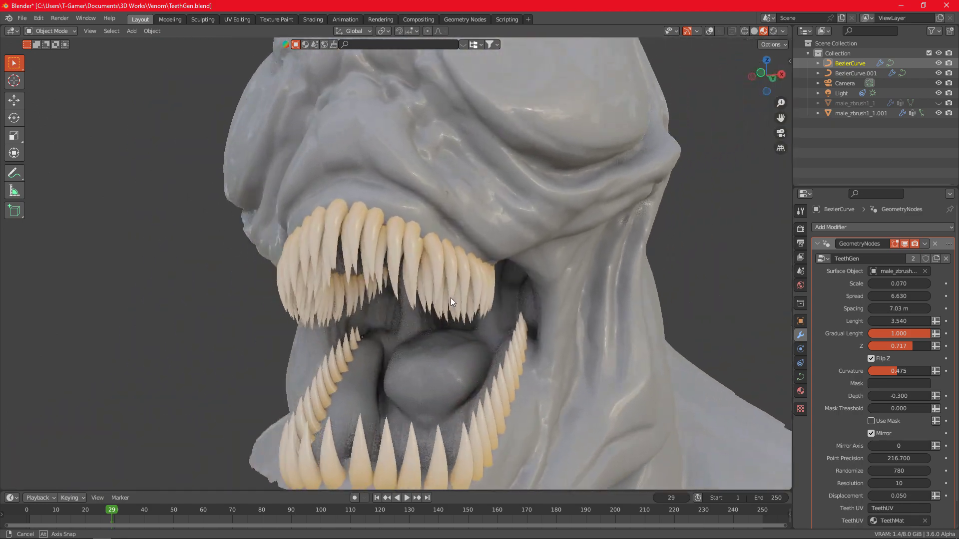
On BezierCurve.001, set the lower fangs to Spread 5.820 and Spacing 7.96 m
mouse_move(382, 308)
middle_down()
mouse_move(509, 392)
mouse_move(613, 368)
middle_up()
click(509, 392)
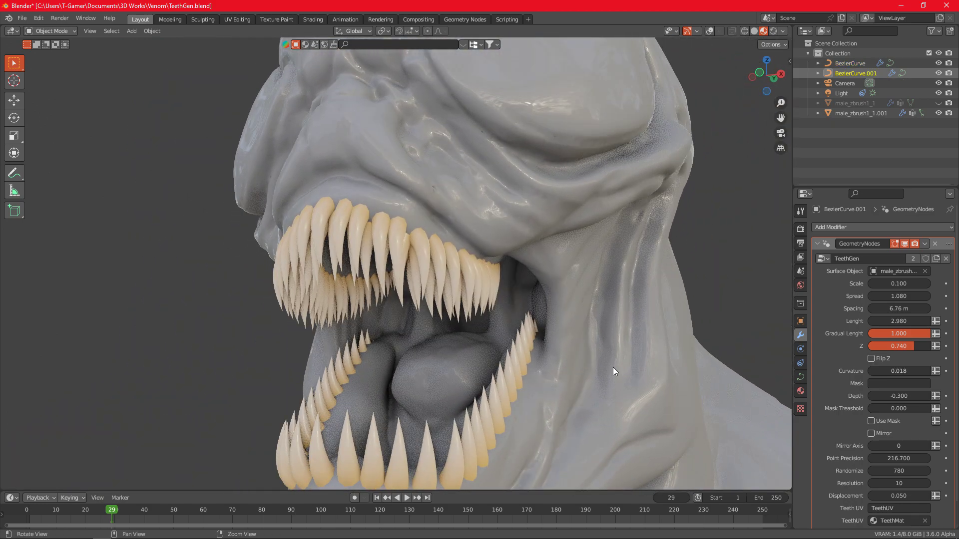
drag(898, 296, 929, 296)
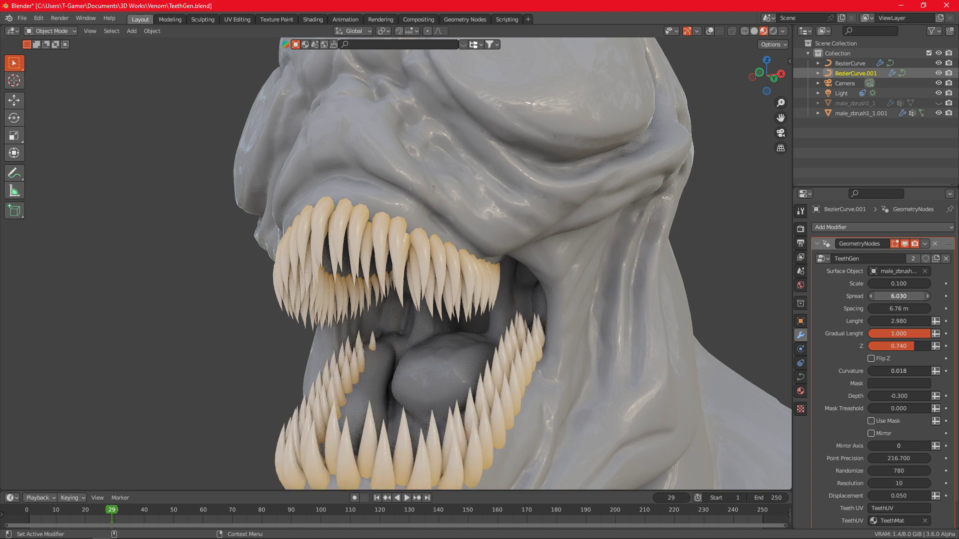
drag(929, 296, 924, 296)
scroll(445, 347, down, 2)
mouse_move(446, 347)
middle_down()
mouse_move(556, 347)
mouse_move(502, 355)
mouse_move(481, 342)
mouse_move(469, 284)
middle_up()
scroll(408, 242, up, 3)
middle_drag(408, 246, 453, 273)
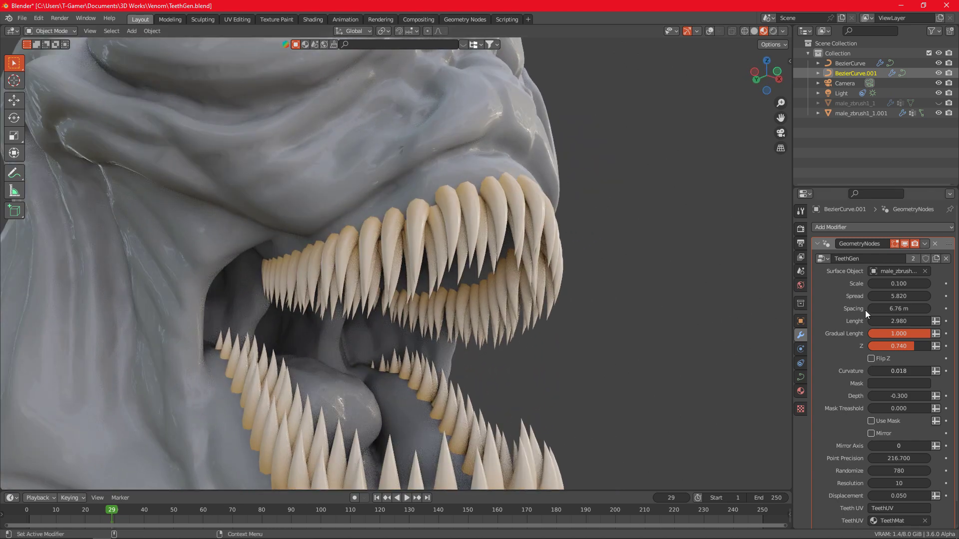
scroll(574, 346, down, 3)
middle_drag(574, 347, 582, 363)
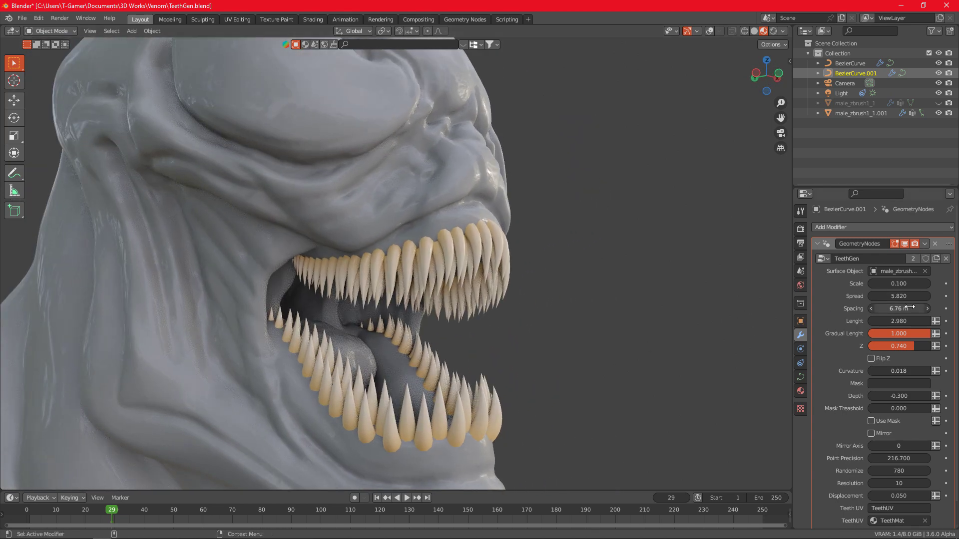
drag(898, 309, 919, 309)
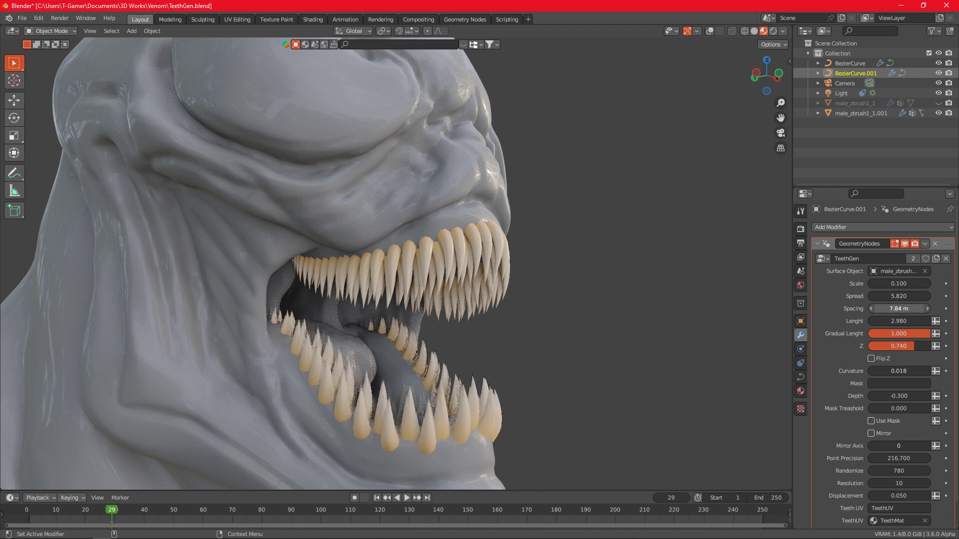
Increase the upper BezierCurve fangs' Spacing to 8.84 m
click(425, 246)
drag(888, 308, 909, 309)
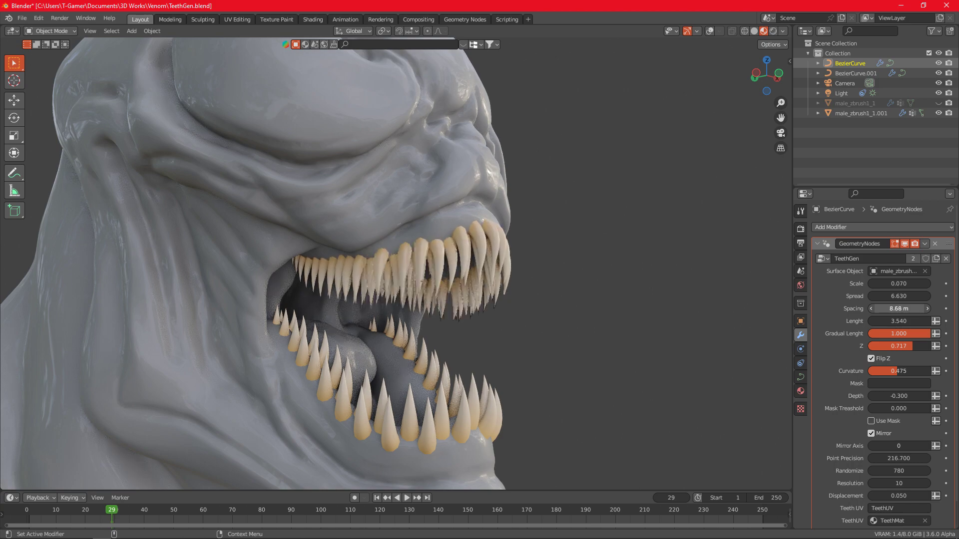
drag(909, 308, 929, 309)
mouse_move(549, 330)
middle_down()
mouse_move(429, 331)
mouse_move(427, 303)
mouse_move(529, 329)
middle_up()
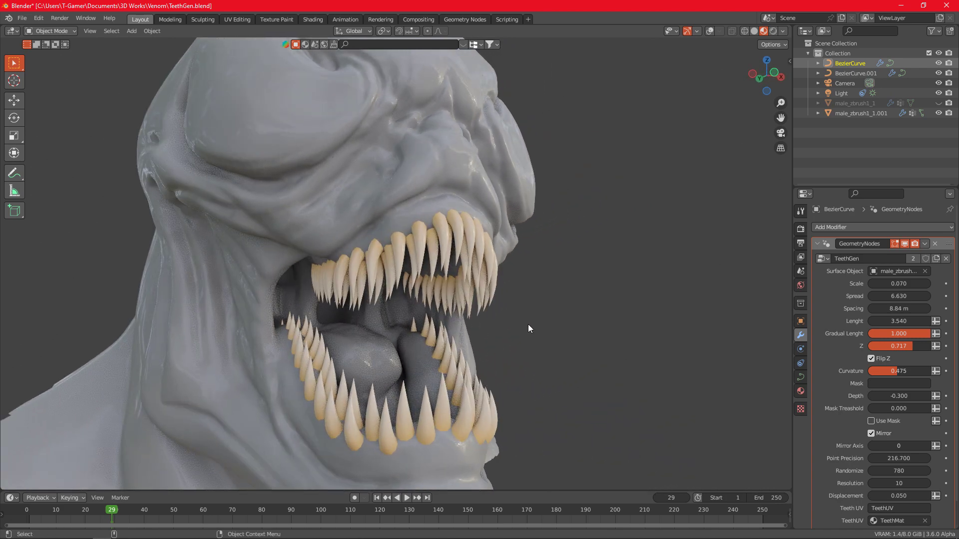